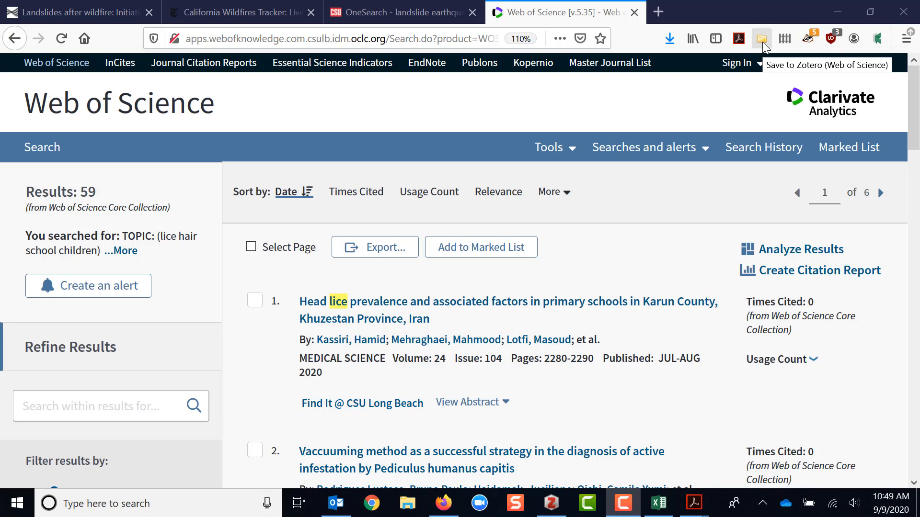
Step: Save the Karun County head lice, Battambang schoolchildren and three control protocols articles from the search results to Zotero
{"action": "left_click", "coordinate": [763, 43]}
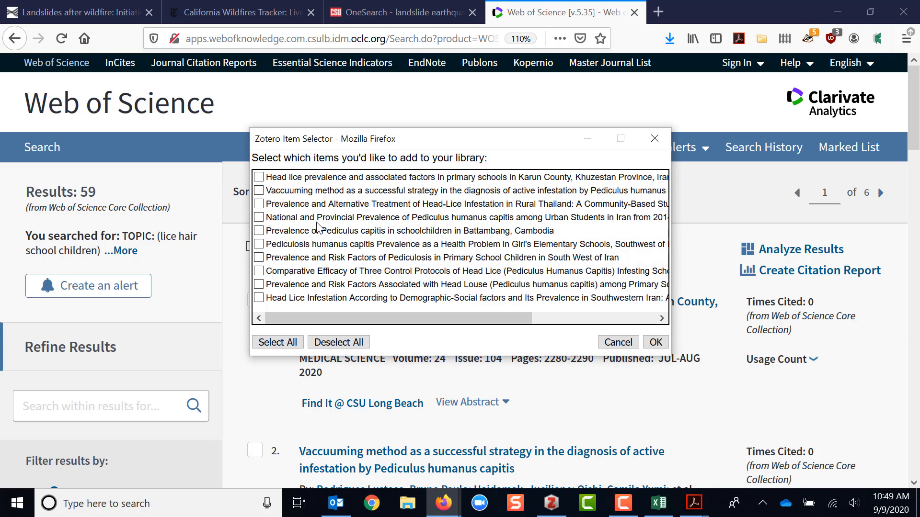
{"action": "left_click", "coordinate": [258, 178]}
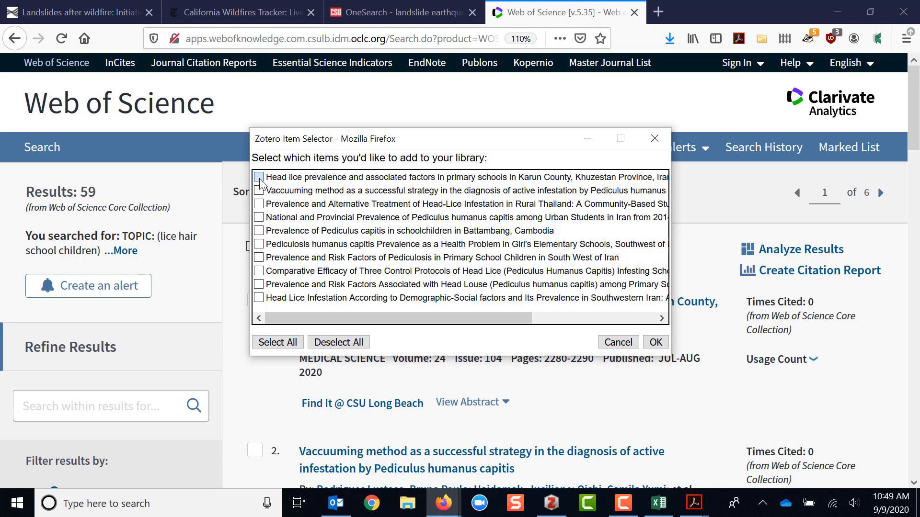
{"action": "left_click", "coordinate": [258, 231]}
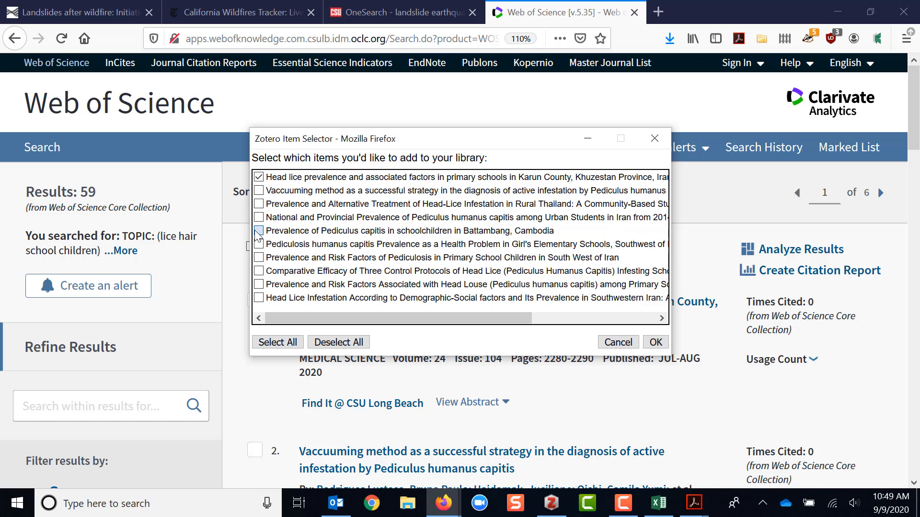
{"action": "left_click", "coordinate": [258, 271]}
{"action": "left_click", "coordinate": [657, 342]}
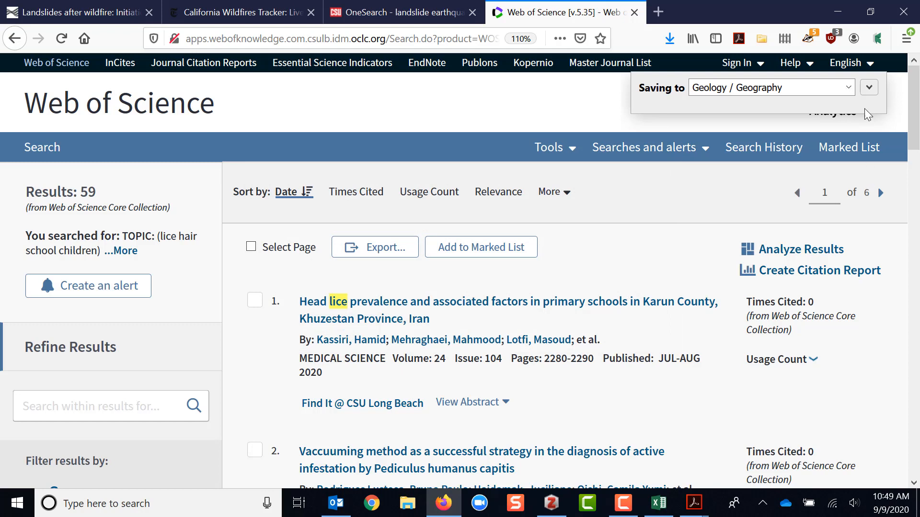
{"action": "left_click", "coordinate": [849, 87]}
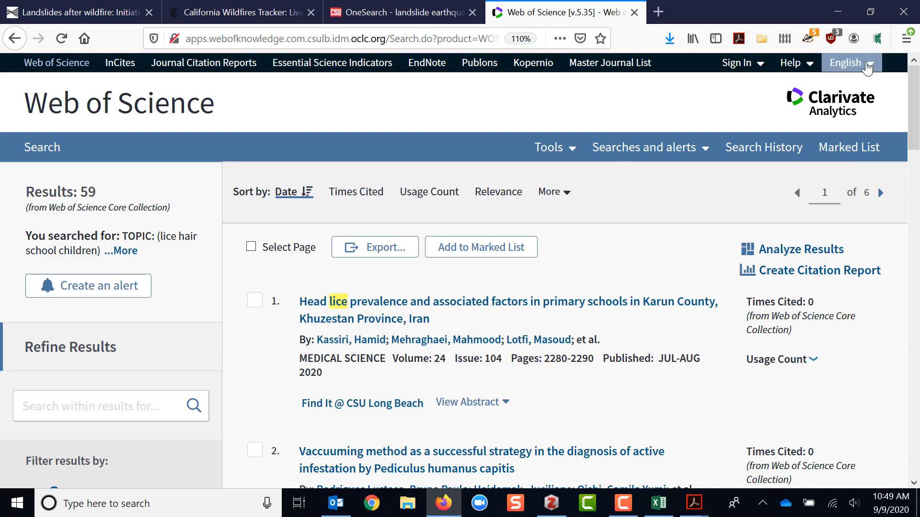
Step: Save the head lice prevalence, alternative treatment and Pediculosis humanus capitis articles from the results into the ChemInstruction collection
{"action": "left_click", "coordinate": [762, 40]}
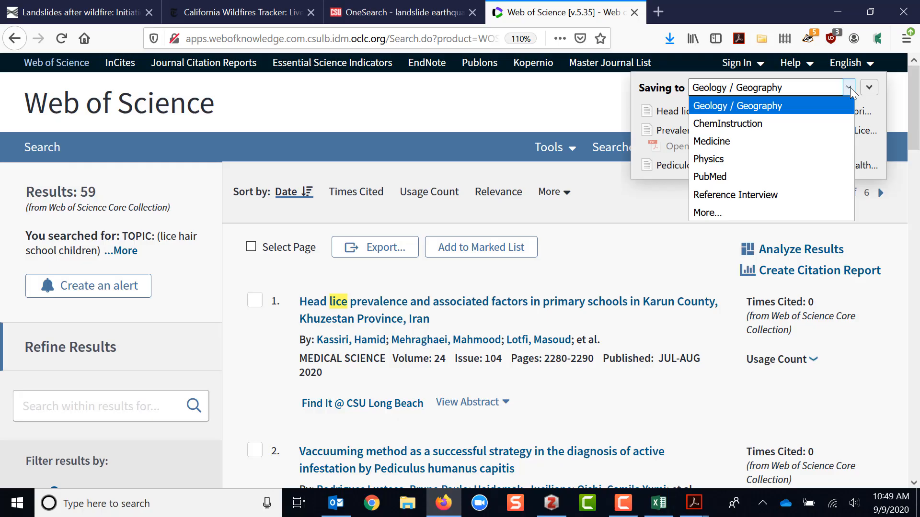
{"action": "left_click", "coordinate": [738, 123]}
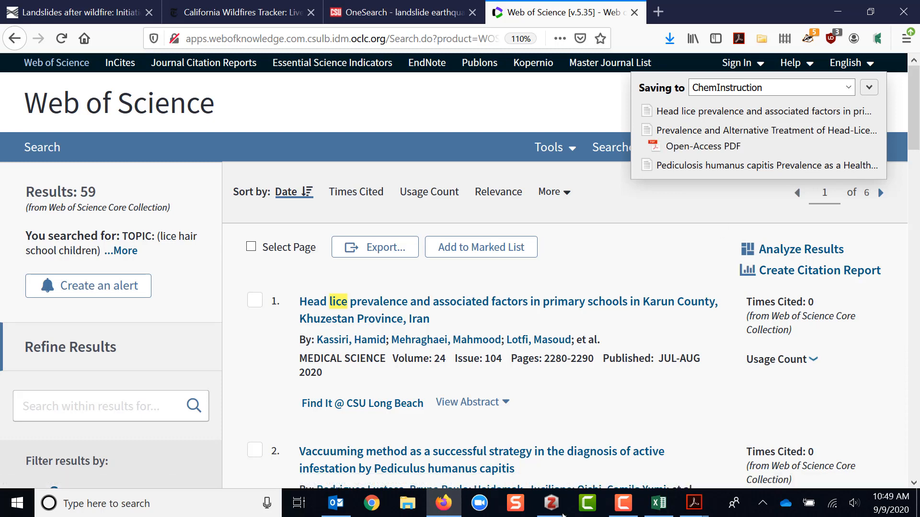
Step: Switch to Zotero and review the details and tags of the saved "Prevalence and Alternative Treatment of Head-Lice Infestation" article
{"action": "mouse_move", "coordinate": [552, 510]}
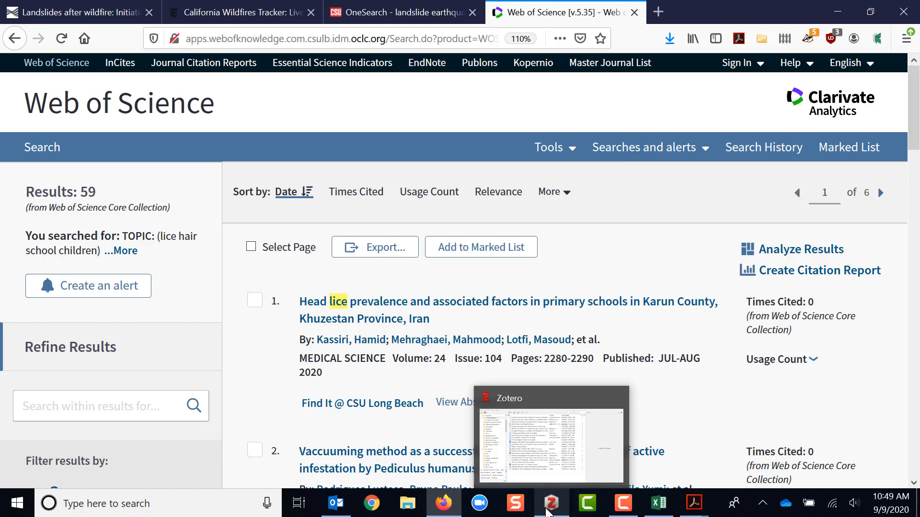
{"action": "left_click", "coordinate": [553, 510]}
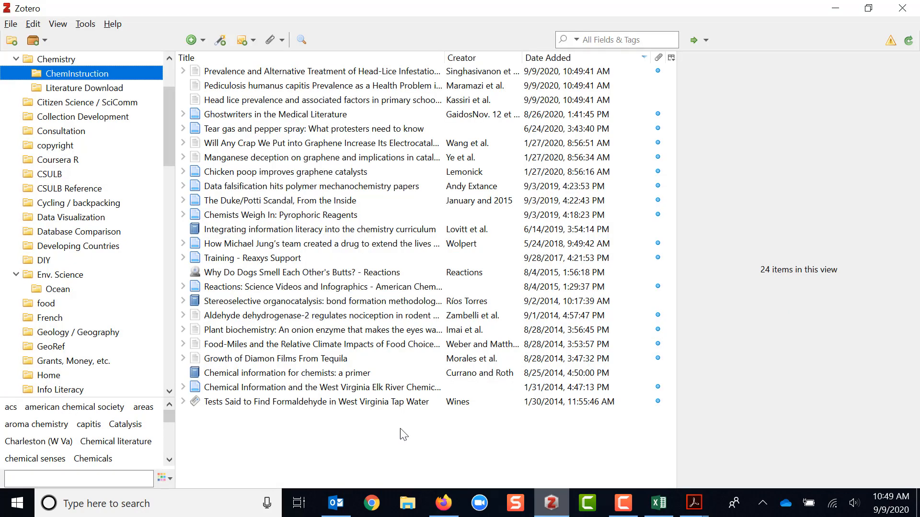
{"action": "left_click", "coordinate": [289, 72]}
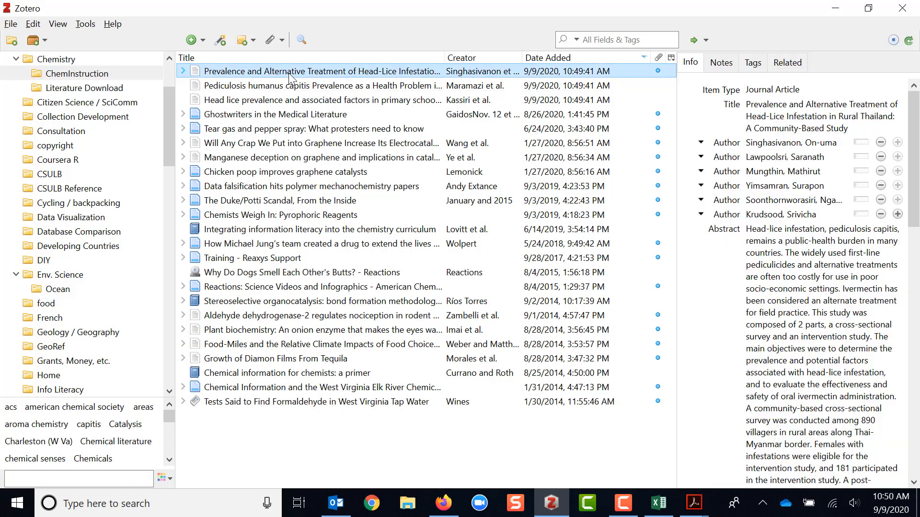
{"action": "left_click", "coordinate": [798, 125]}
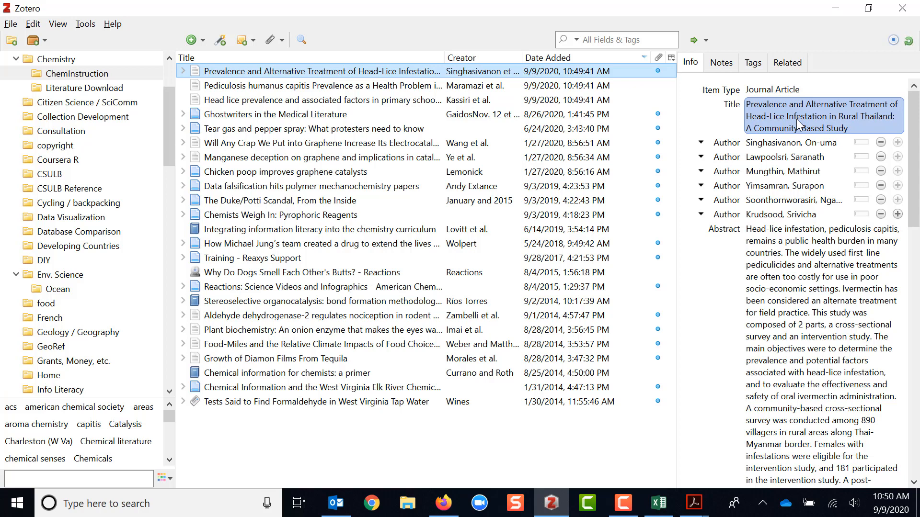
{"action": "left_click", "coordinate": [752, 64]}
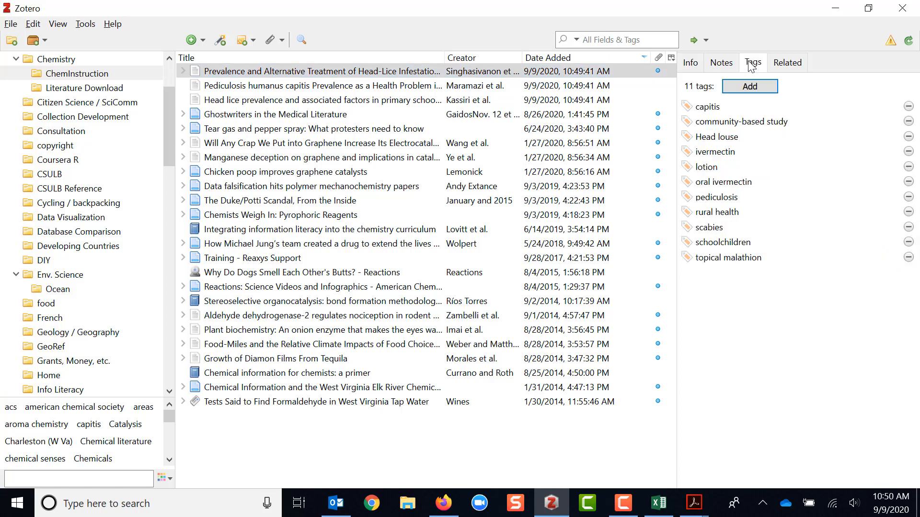
{"action": "left_click", "coordinate": [688, 67]}
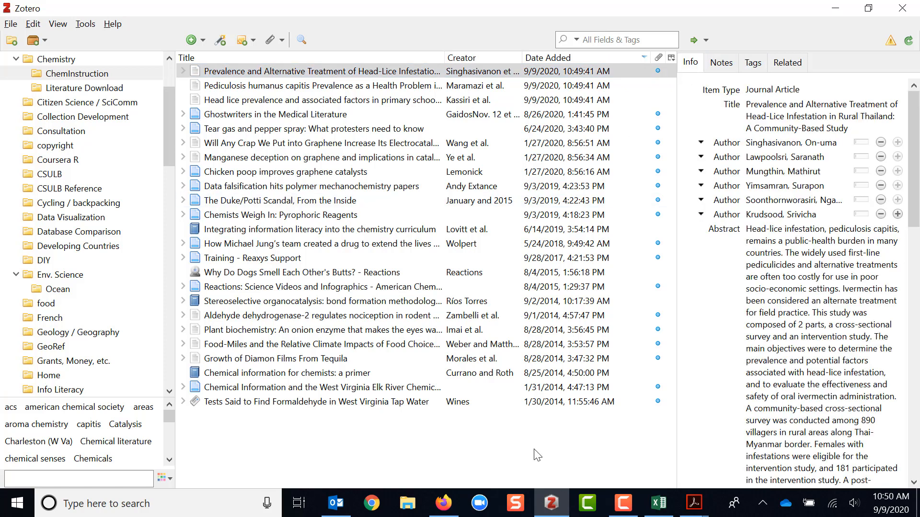
Step: Switch to Firefox and save the Pakistan earthquake landslides and first "Mourning the Loss of Life" OneSearch results into Geology / Geography
{"action": "left_click", "coordinate": [444, 506]}
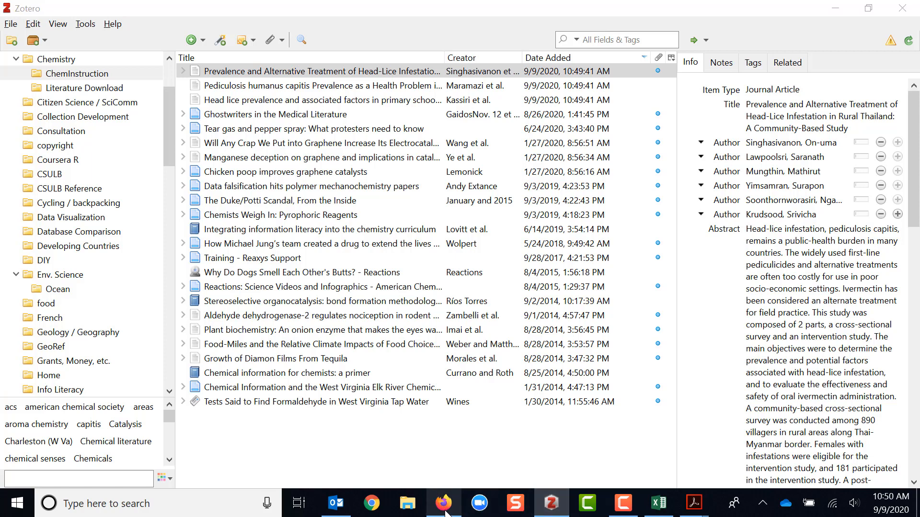
{"action": "left_click", "coordinate": [413, 14]}
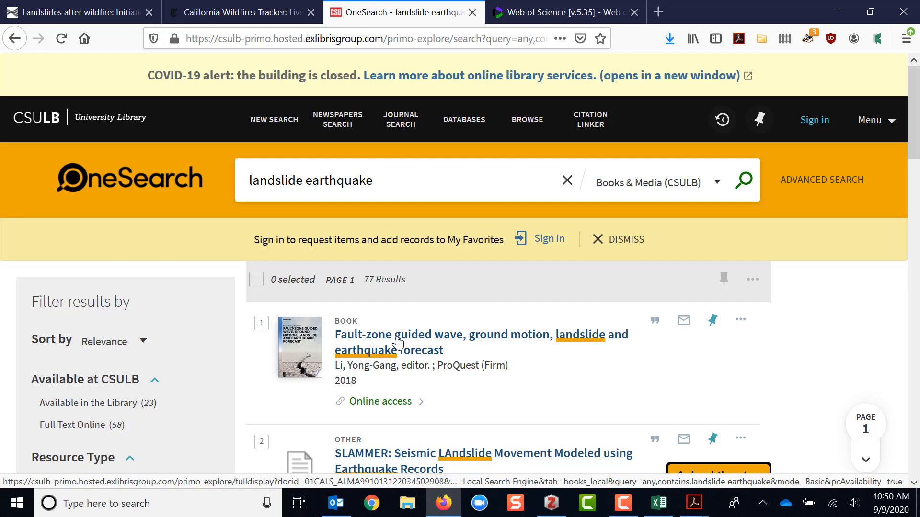
{"action": "left_click", "coordinate": [761, 40]}
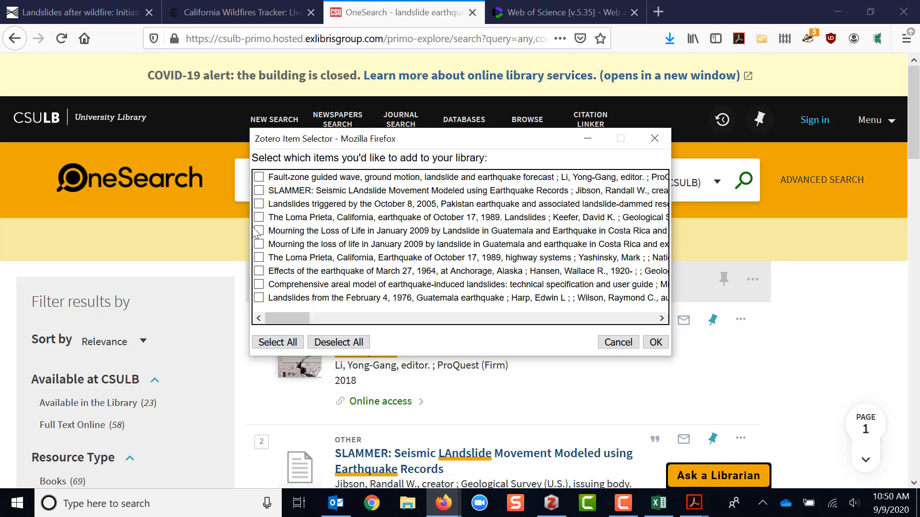
{"action": "left_click", "coordinate": [259, 204]}
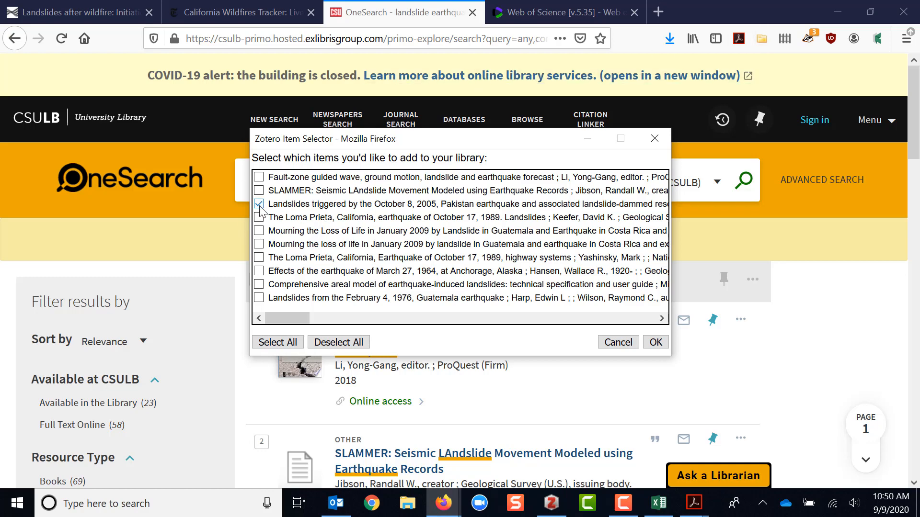
{"action": "left_click", "coordinate": [258, 232]}
{"action": "left_click", "coordinate": [656, 342]}
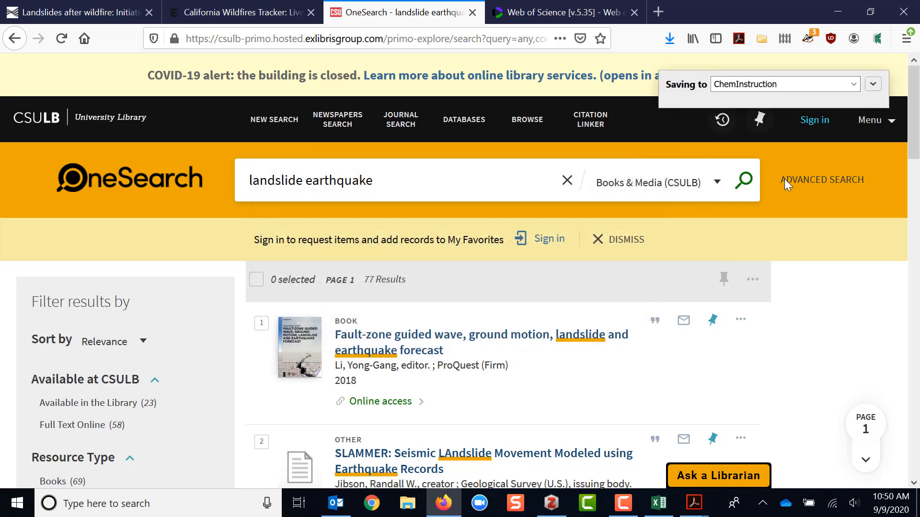
{"action": "left_click", "coordinate": [848, 87]}
{"action": "left_click", "coordinate": [813, 117]}
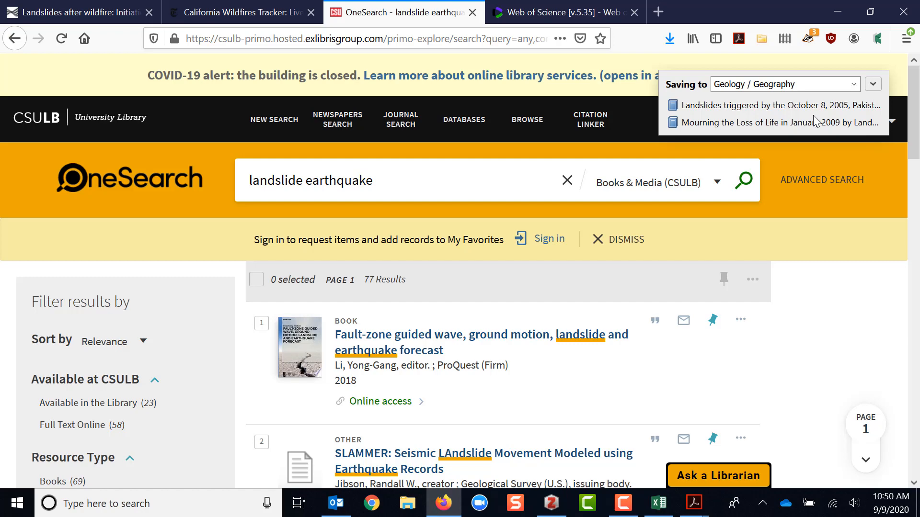
Step: Switch to Zotero and fill in the author of the "Mourning the Loss of Life" book as a single-field name
{"action": "left_click", "coordinate": [554, 511]}
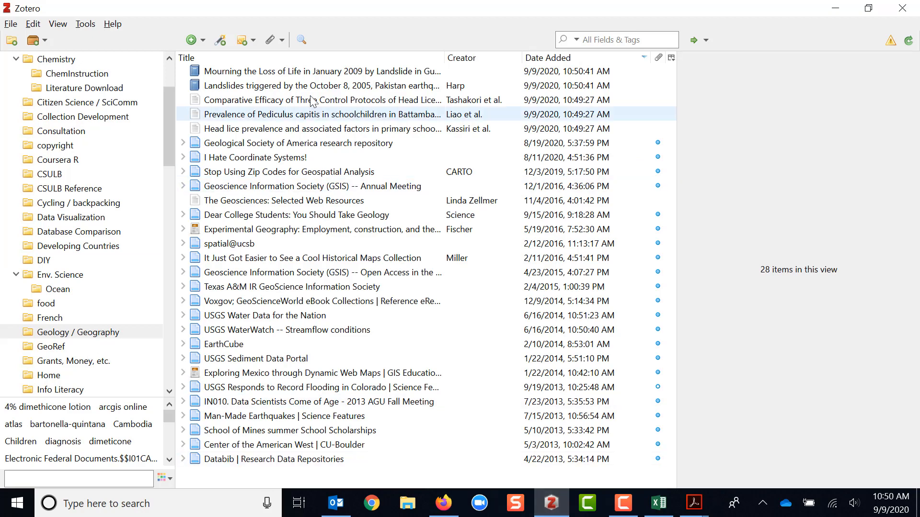
{"action": "left_click", "coordinate": [307, 73]}
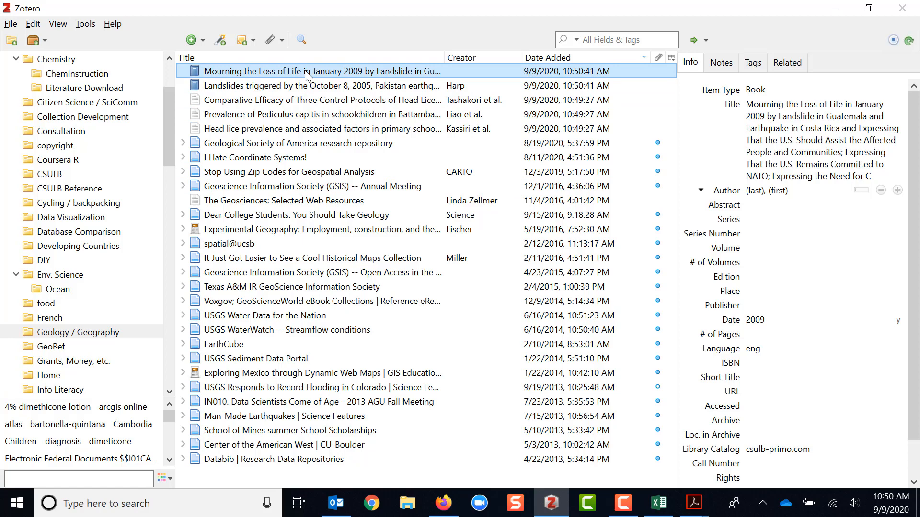
{"action": "left_click", "coordinate": [767, 122]}
{"action": "left_click", "coordinate": [756, 191]}
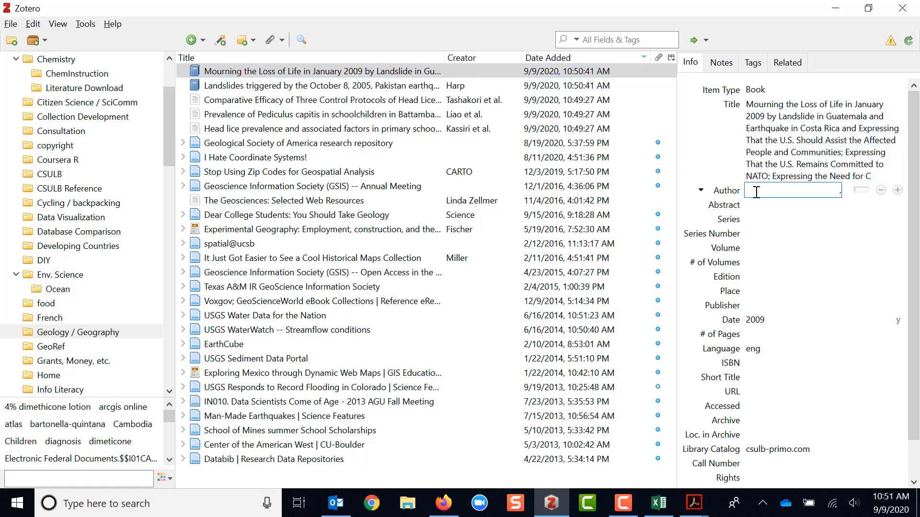
{"action": "type", "text": "Smith"}
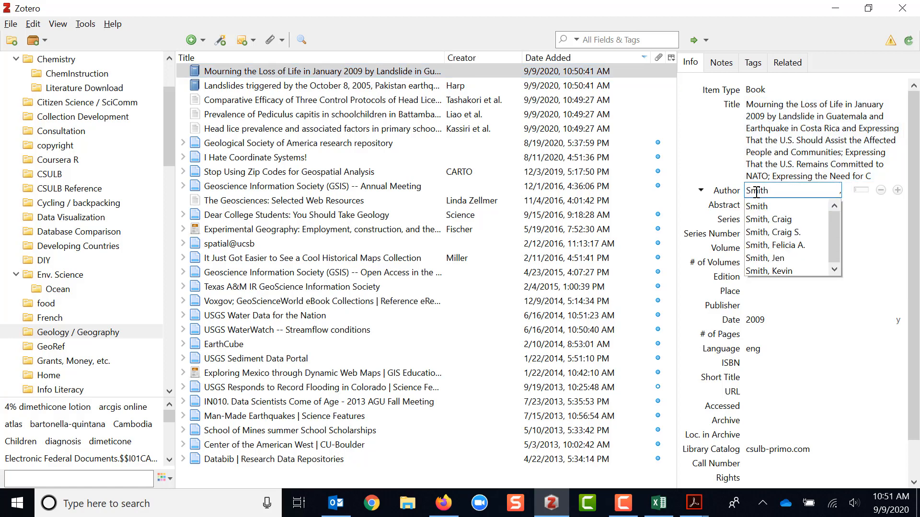
{"action": "left_click", "coordinate": [866, 191]}
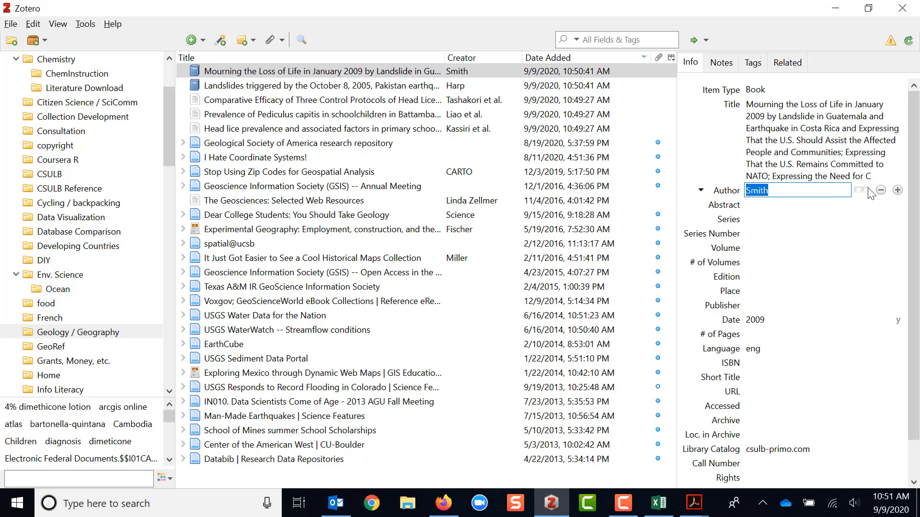
{"action": "type", "text": "Jason"}
{"action": "left_click", "coordinate": [786, 278]}
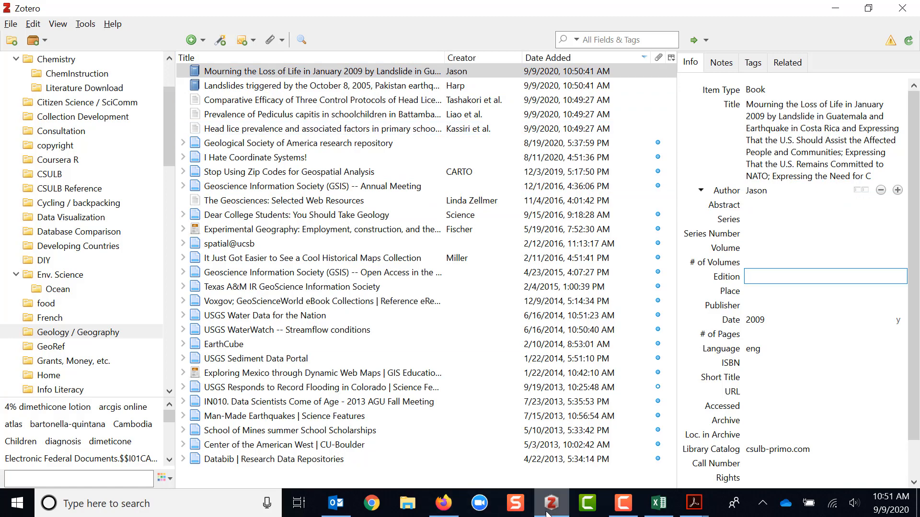
Step: Switch to Firefox and save the New York Times "Wildfires Live Updates" article to the Zotero library
{"action": "mouse_move", "coordinate": [445, 506]}
{"action": "left_click", "coordinate": [448, 465]}
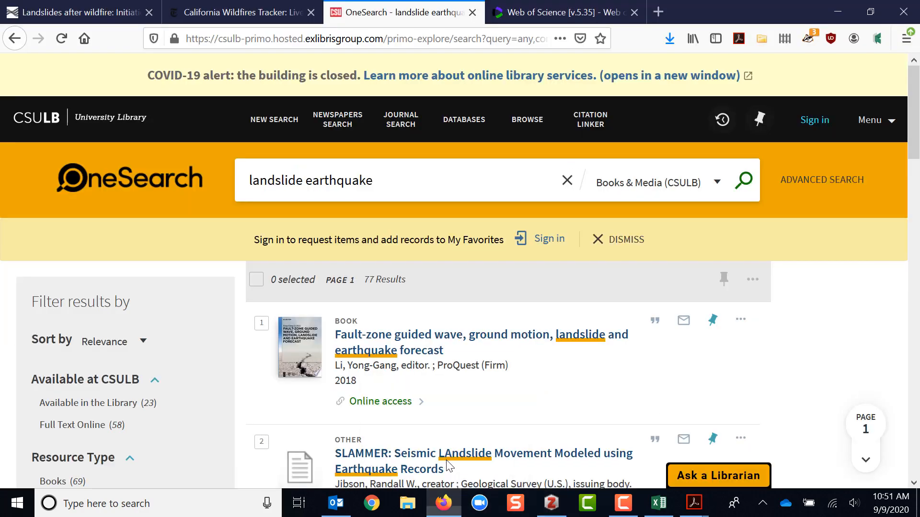
{"action": "left_click", "coordinate": [230, 11]}
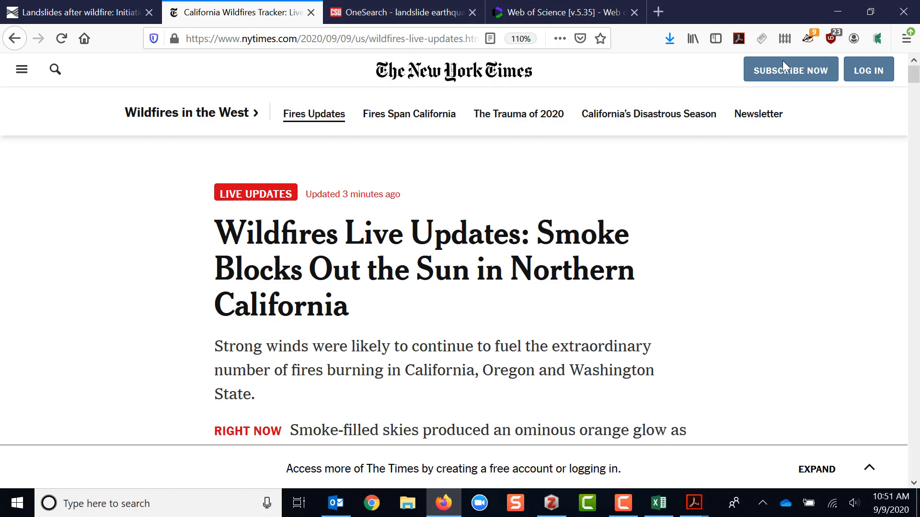
{"action": "left_click", "coordinate": [763, 42]}
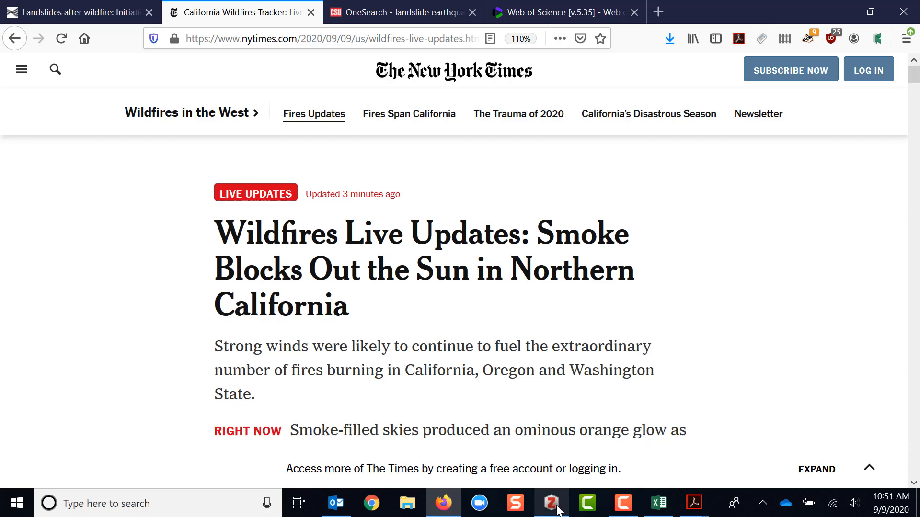
Step: Switch to Zotero and review the details and tags of the saved "Wildfires Live Updates" newspaper article
{"action": "mouse_move", "coordinate": [558, 511]}
{"action": "left_click", "coordinate": [529, 452]}
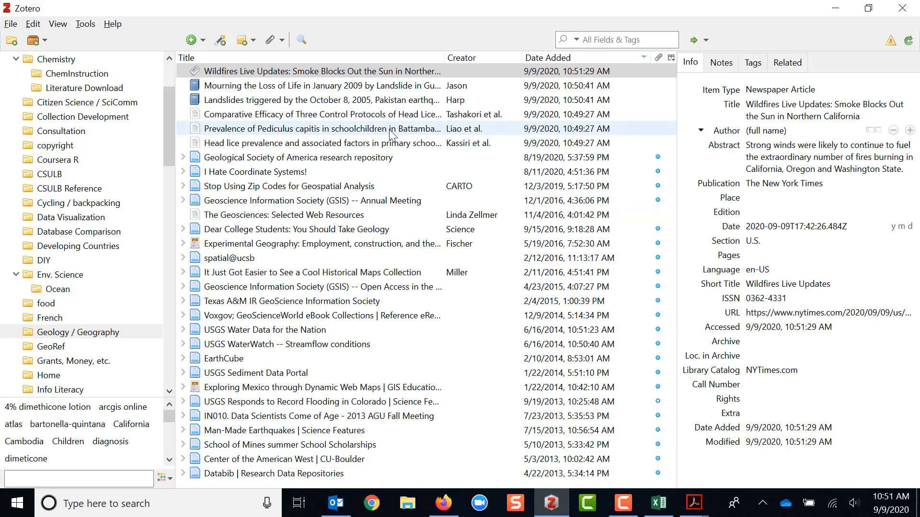
{"action": "left_click", "coordinate": [355, 70]}
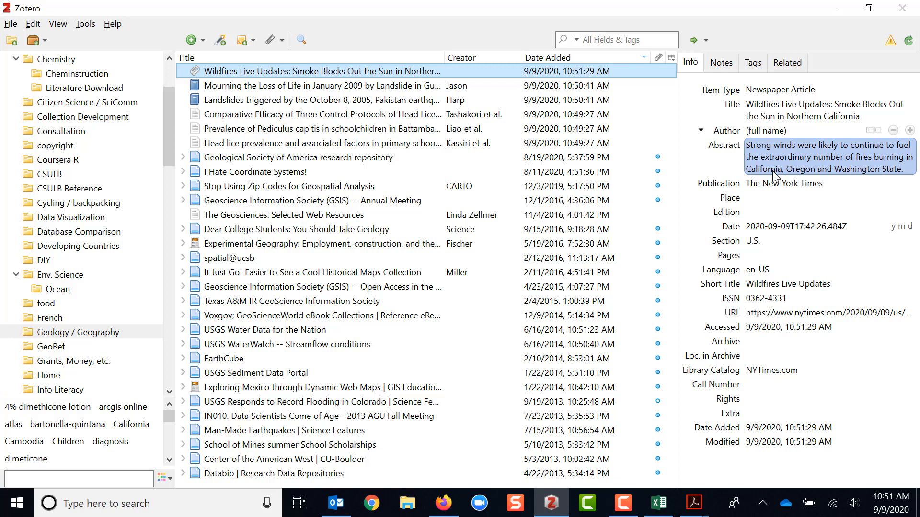
{"action": "left_click", "coordinate": [752, 64]}
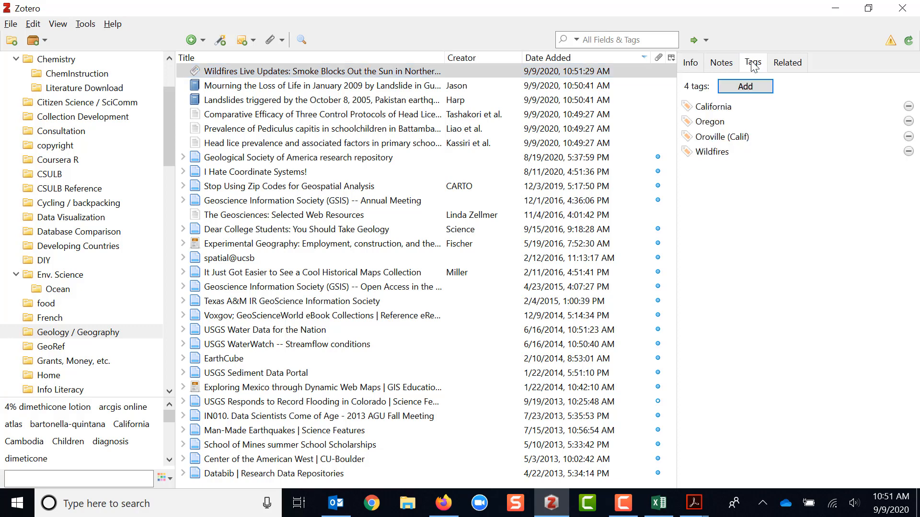
{"action": "left_click", "coordinate": [692, 67]}
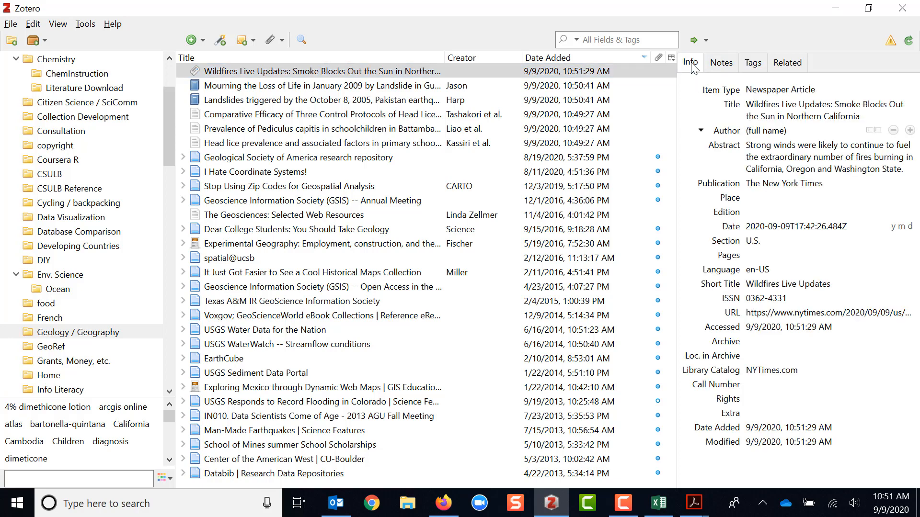
Step: Switch to Firefox and save the USGS publication "Landslides after wildfire: Initiation, magnitude, and mobility" into Geology / Geography
{"action": "left_click", "coordinate": [441, 508]}
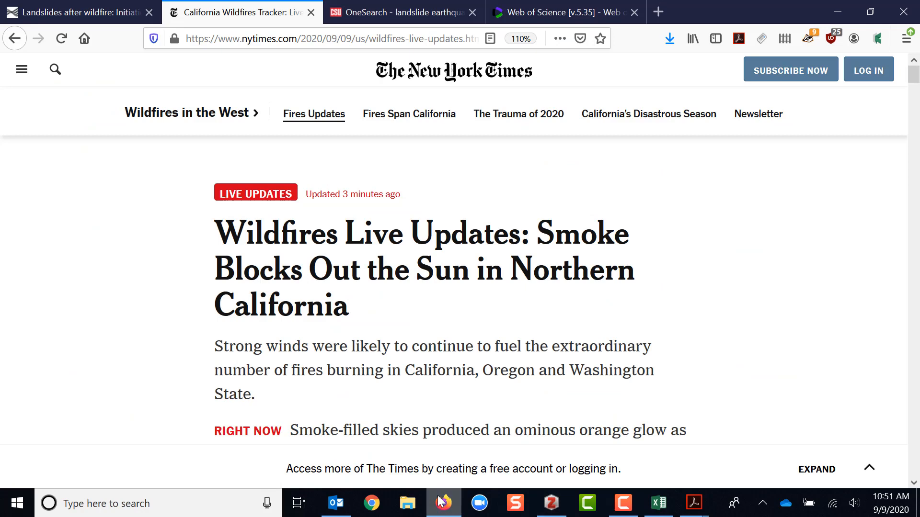
{"action": "left_click", "coordinate": [101, 14]}
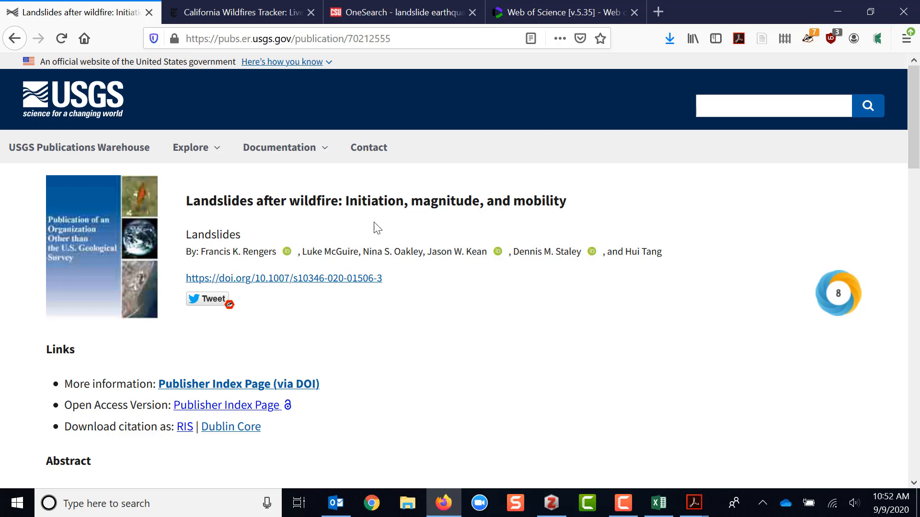
{"action": "left_click", "coordinate": [763, 39]}
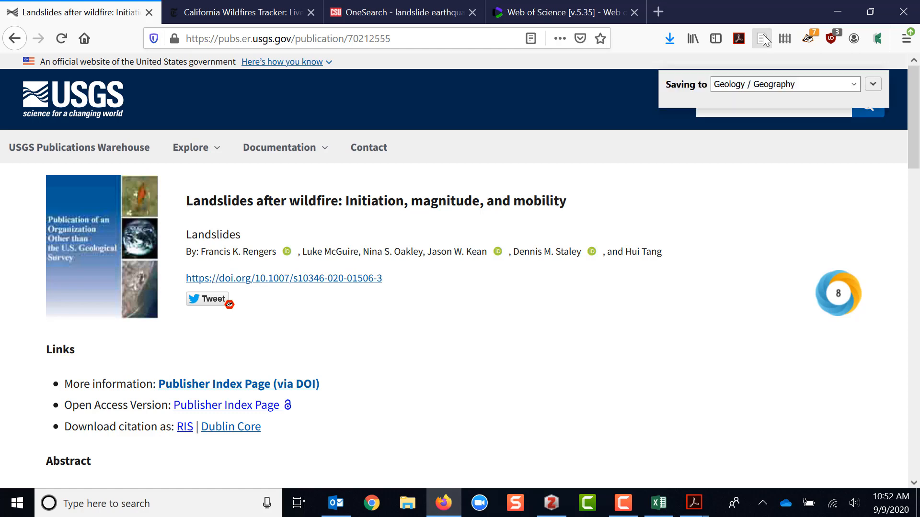
Step: Change the USGS landslides article's save destination to the Medicine collection, and switch to Zotero to review its saved details
{"action": "left_click", "coordinate": [855, 87]}
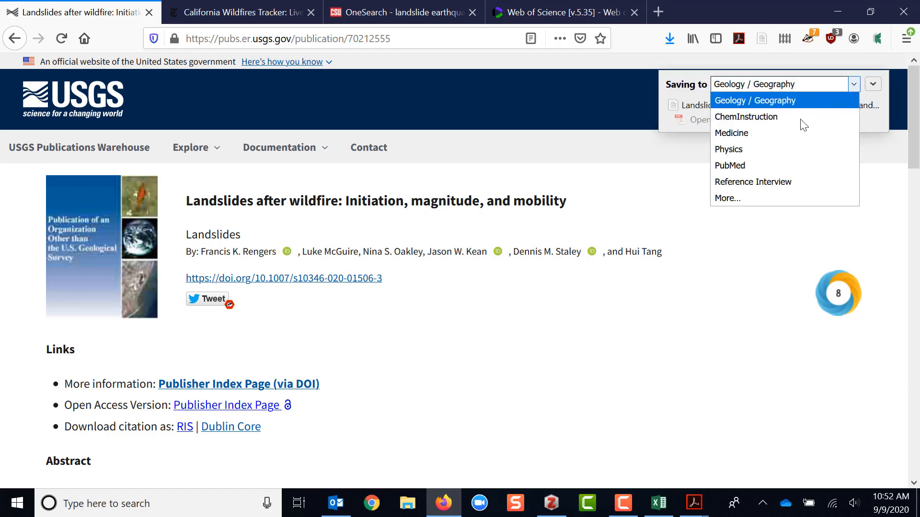
{"action": "left_click", "coordinate": [773, 131]}
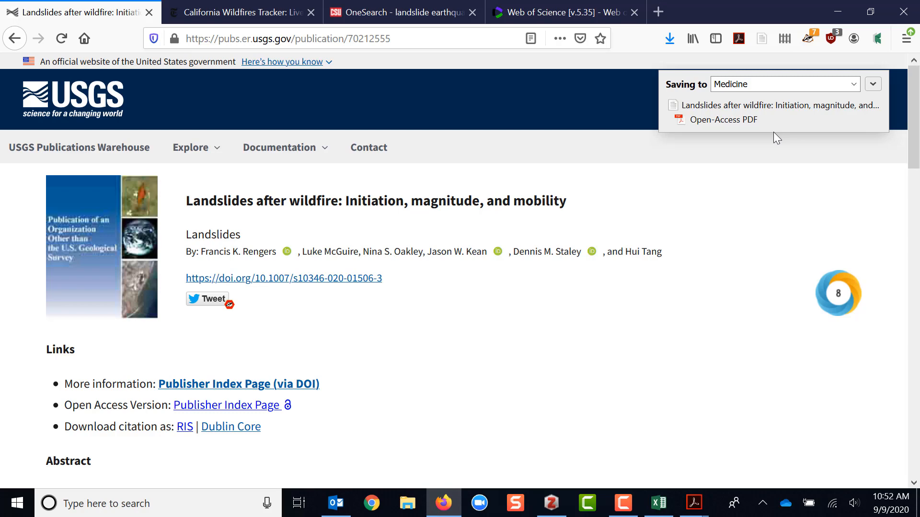
{"action": "left_click", "coordinate": [552, 505]}
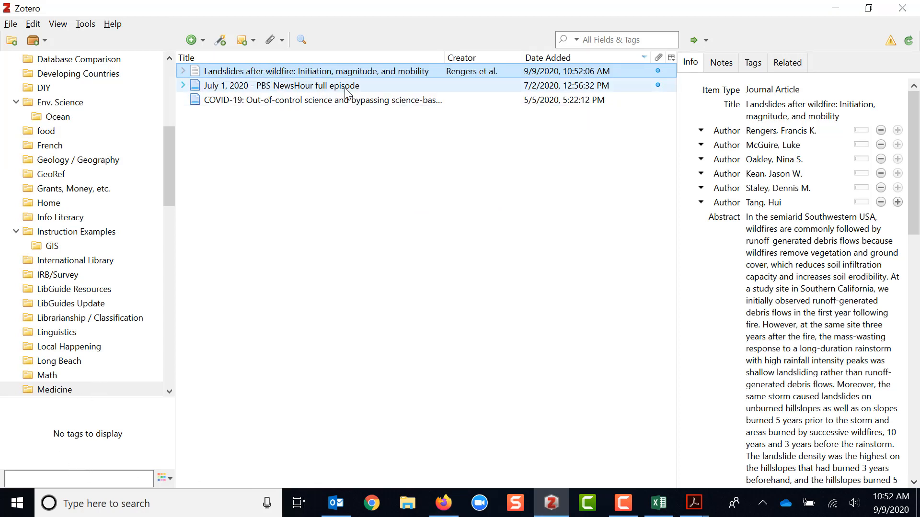
{"action": "left_click", "coordinate": [846, 116]}
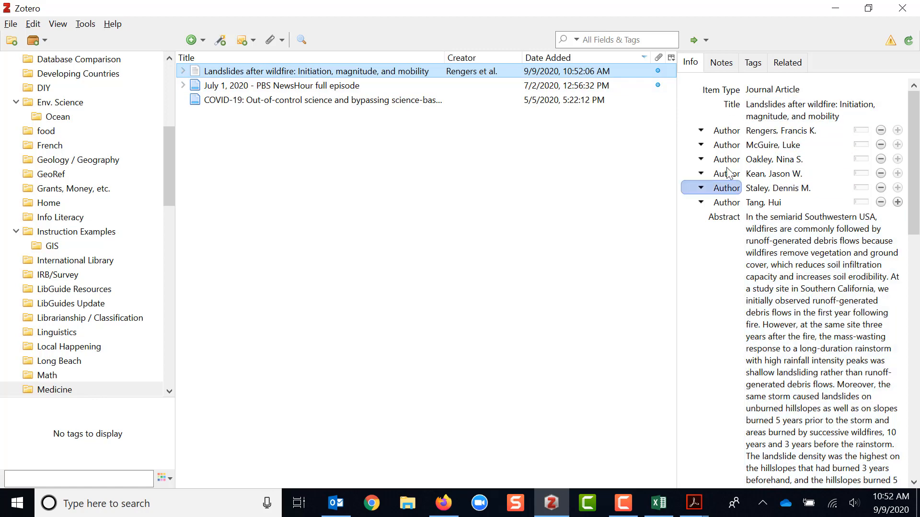
{"action": "scroll", "coordinate": [740, 268], "scroll_direction": "down", "scroll_amount": 10}
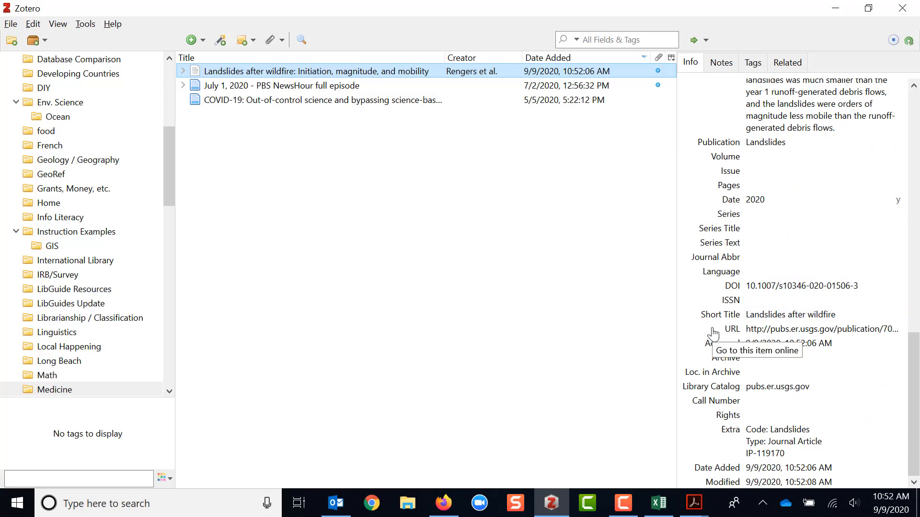
{"action": "scroll", "coordinate": [714, 333], "scroll_direction": "up", "scroll_amount": 3}
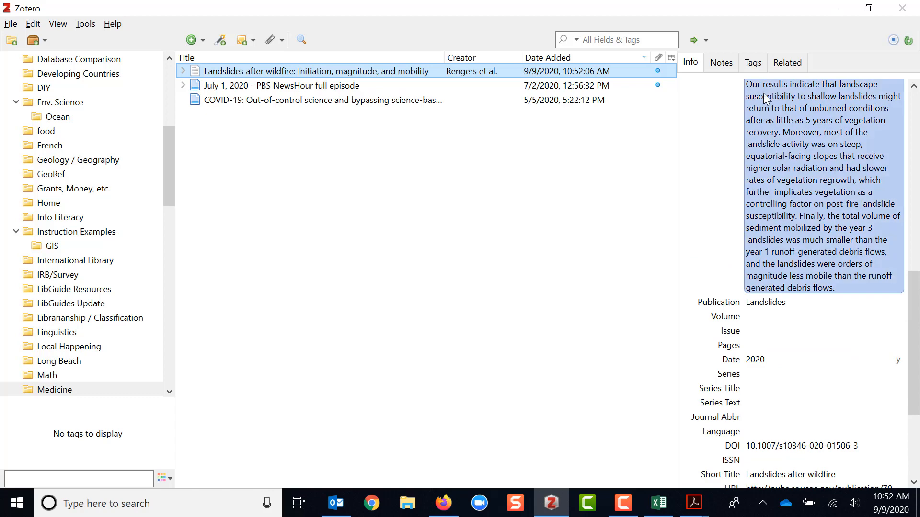
Step: Add the existing tag "Landslides" to the "Landslides after wildfire" article
{"action": "left_click", "coordinate": [752, 62]}
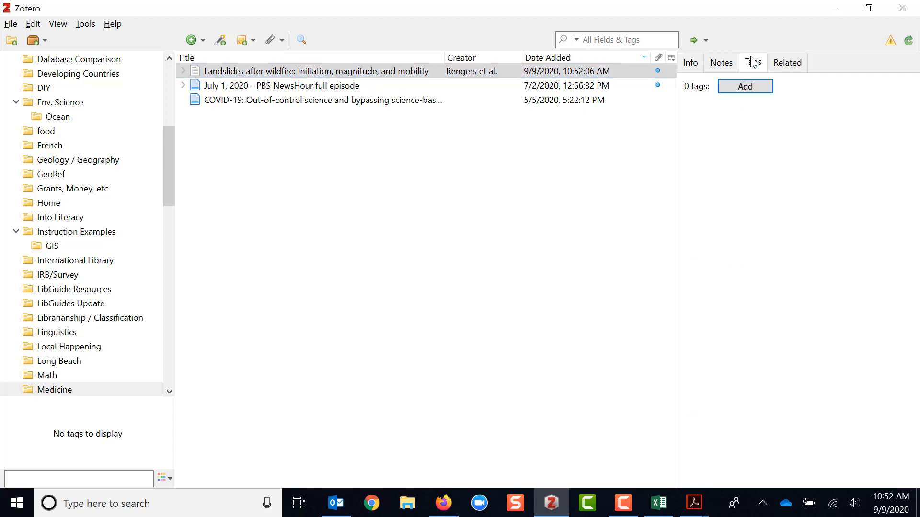
{"action": "left_click", "coordinate": [744, 88]}
{"action": "type", "text": "landsl"}
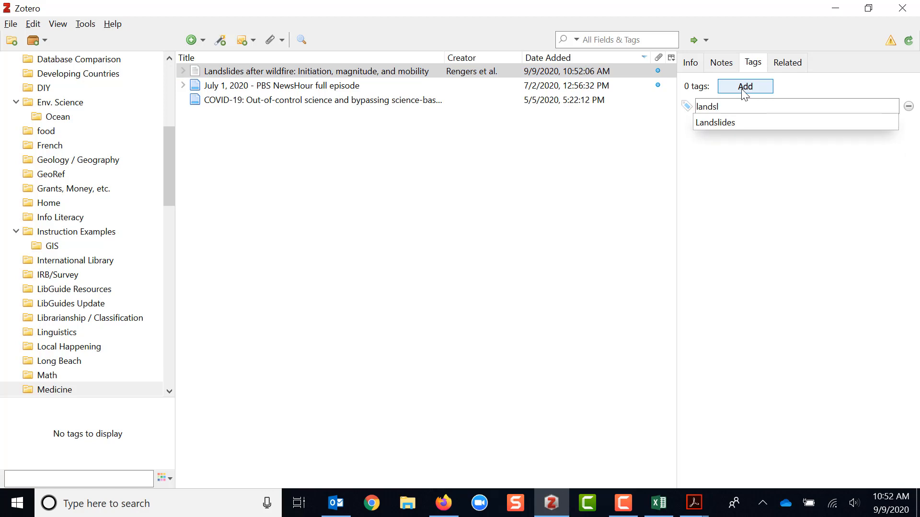
{"action": "left_click", "coordinate": [725, 123]}
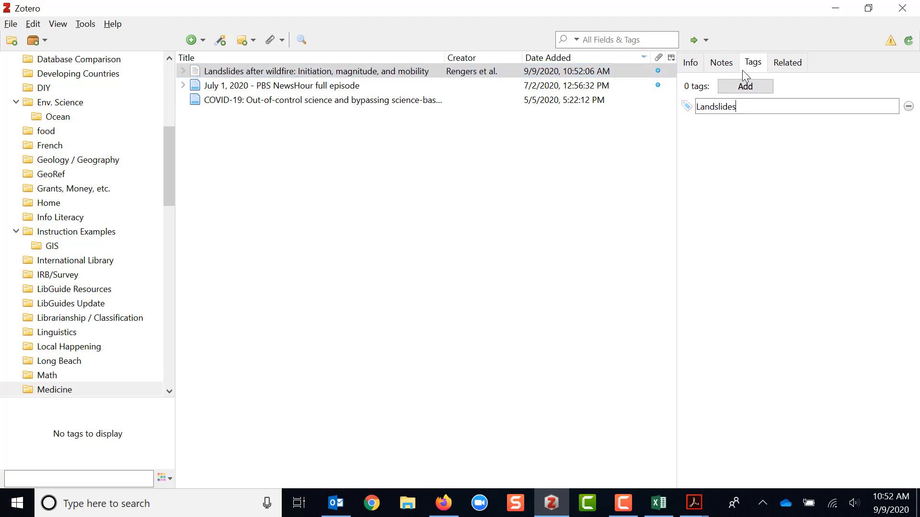
Step: Add a note to the "Landslides after wildfire" article reading "Check out the latest landslides in California"
{"action": "left_click", "coordinate": [721, 62]}
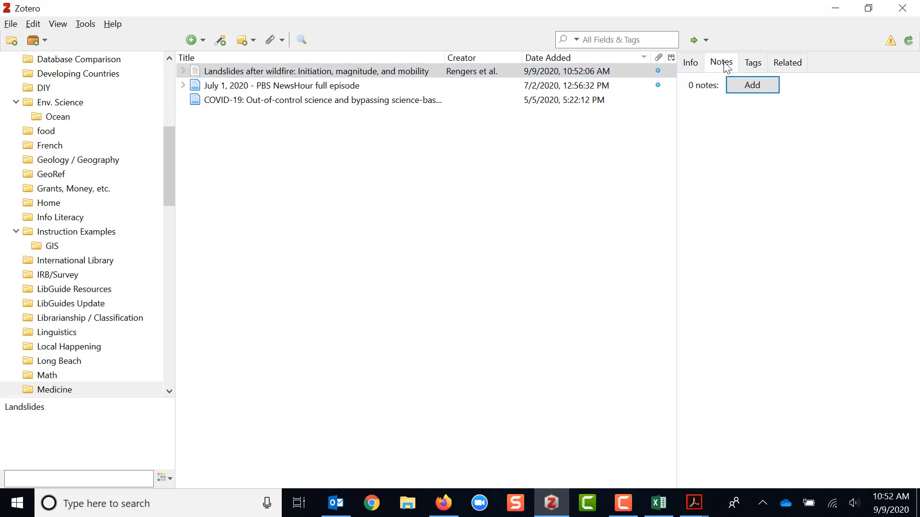
{"action": "left_click", "coordinate": [752, 85]}
{"action": "type", "text": "Check out the la"}
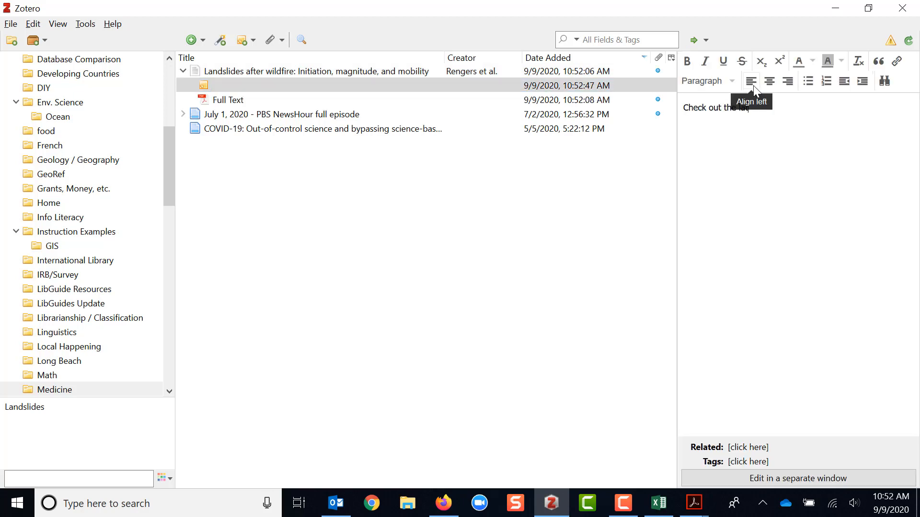
{"action": "type", "text": "test lan"}
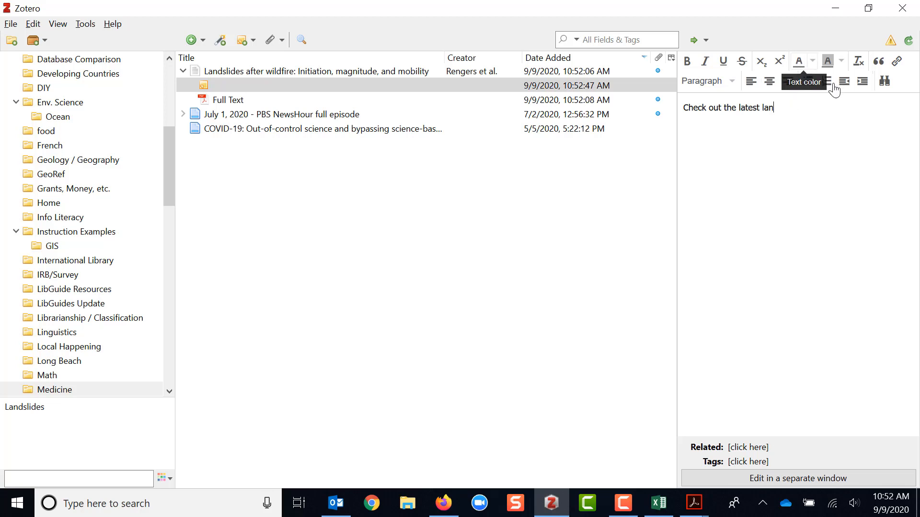
{"action": "type", "text": "dslides"}
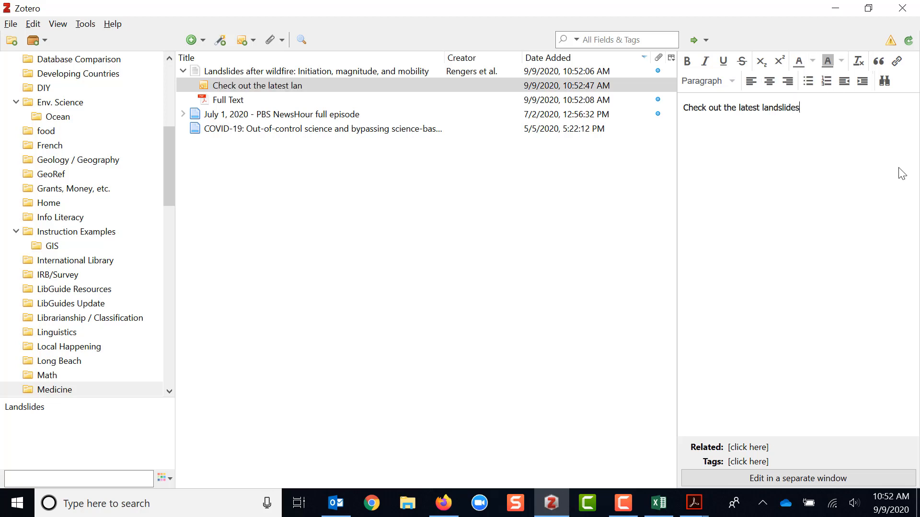
{"action": "type", "text": " in Califonri"}
{"action": "key", "text": "BackSpace"}
{"action": "key", "text": "BackSpace"}
{"action": "type", "text": "rnia"}
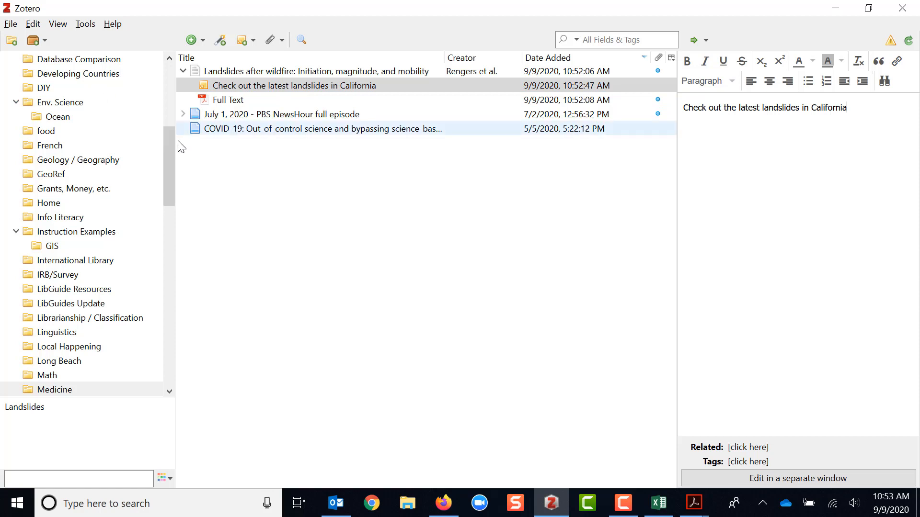
Step: Switch to Firefox and revisit the OneSearch results, the New York Times article and the USGS publication page
{"action": "left_click_drag", "start_coordinate": [165, 140], "coordinate": [153, 72]}
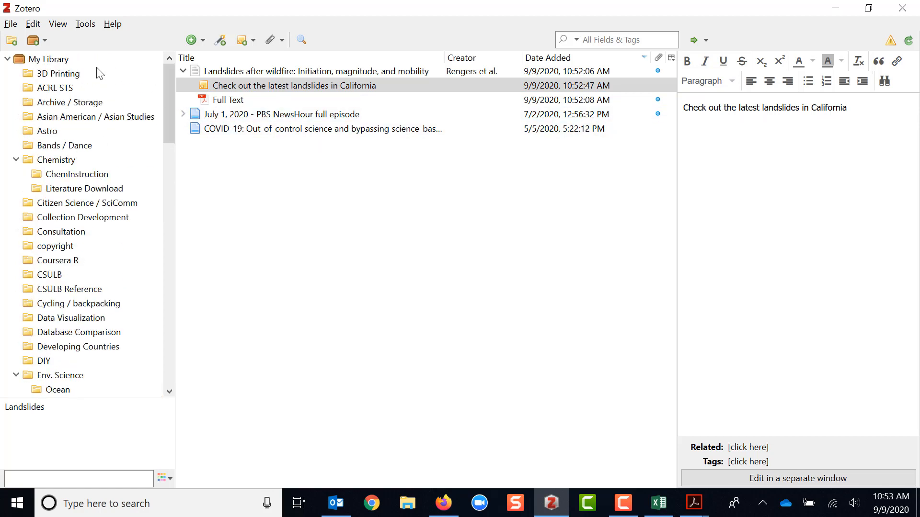
{"action": "left_click", "coordinate": [444, 503]}
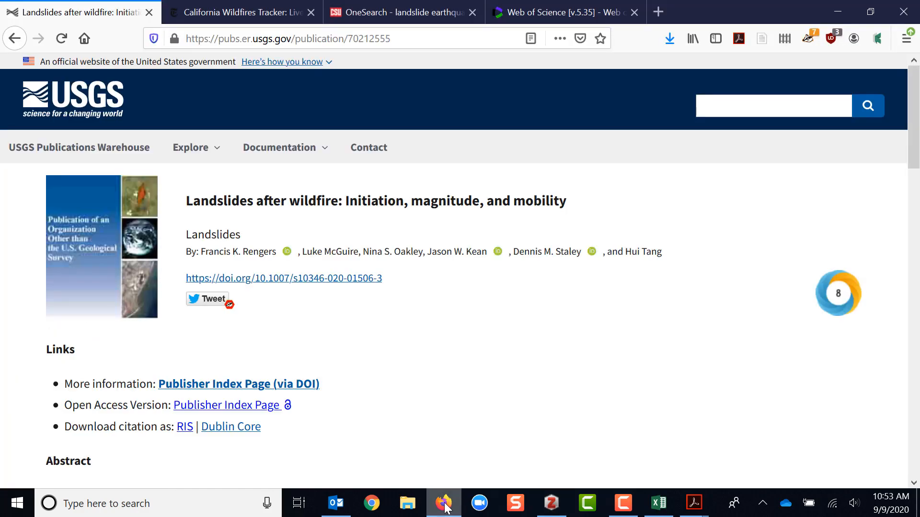
{"action": "left_click", "coordinate": [415, 12]}
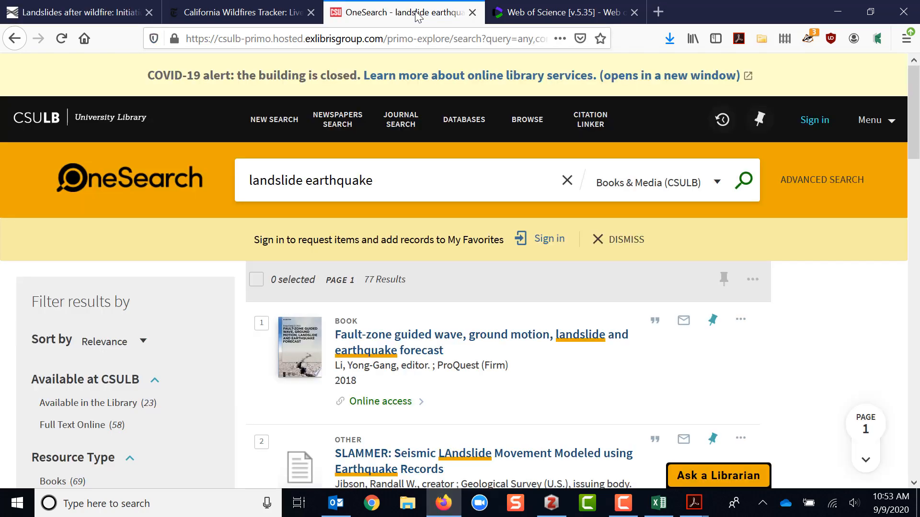
{"action": "left_click", "coordinate": [249, 13]}
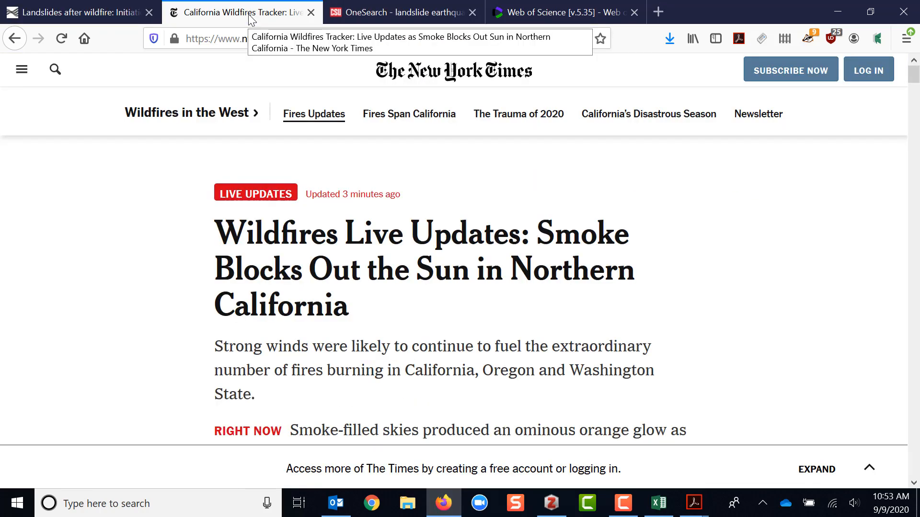
{"action": "left_click", "coordinate": [65, 19]}
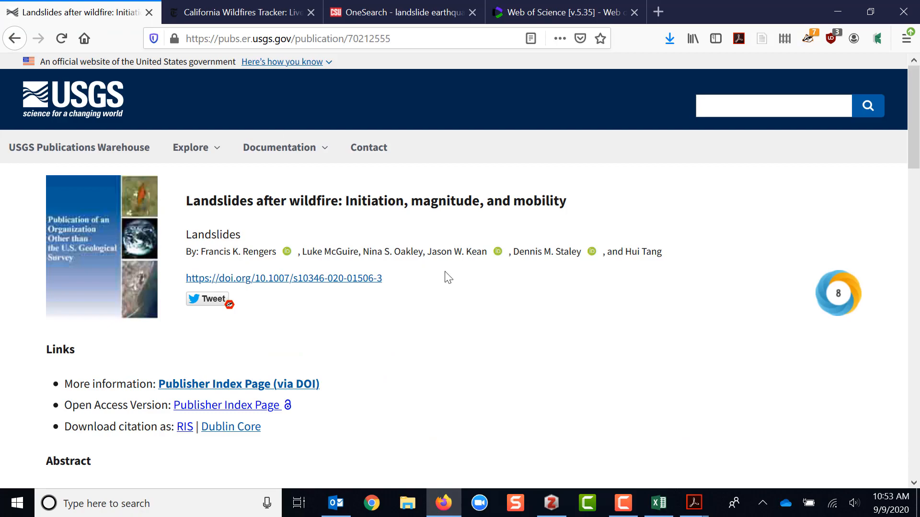